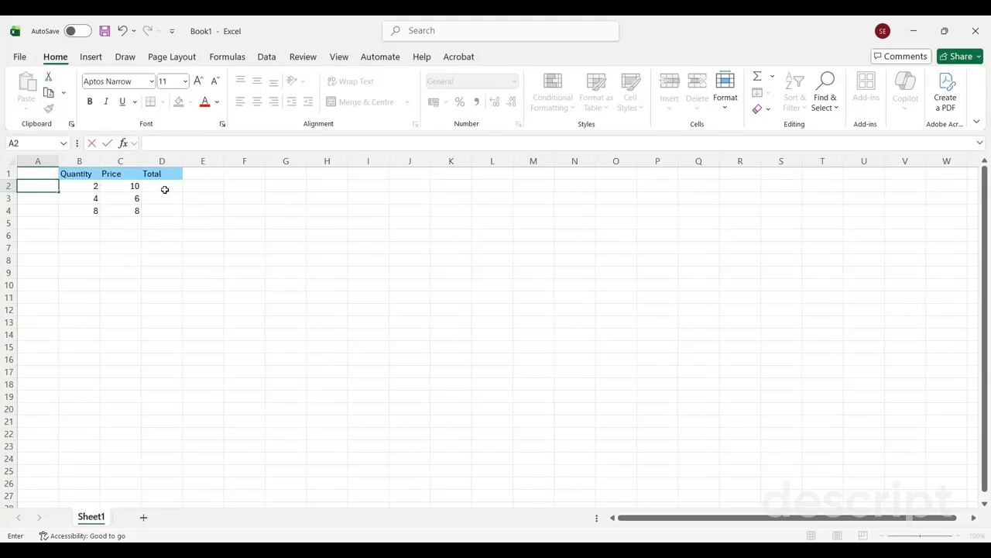
Step: Enter the formula =B2*C2 in cell D2 to multiply the first row's quantity by its price
{"action": "left_click", "coordinate": [164, 187]}
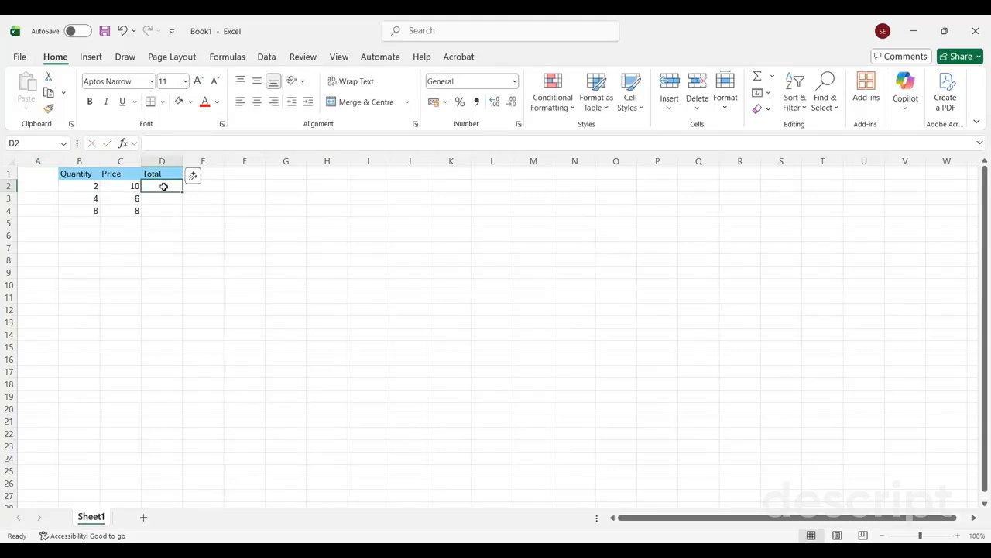
{"action": "type", "text": "="}
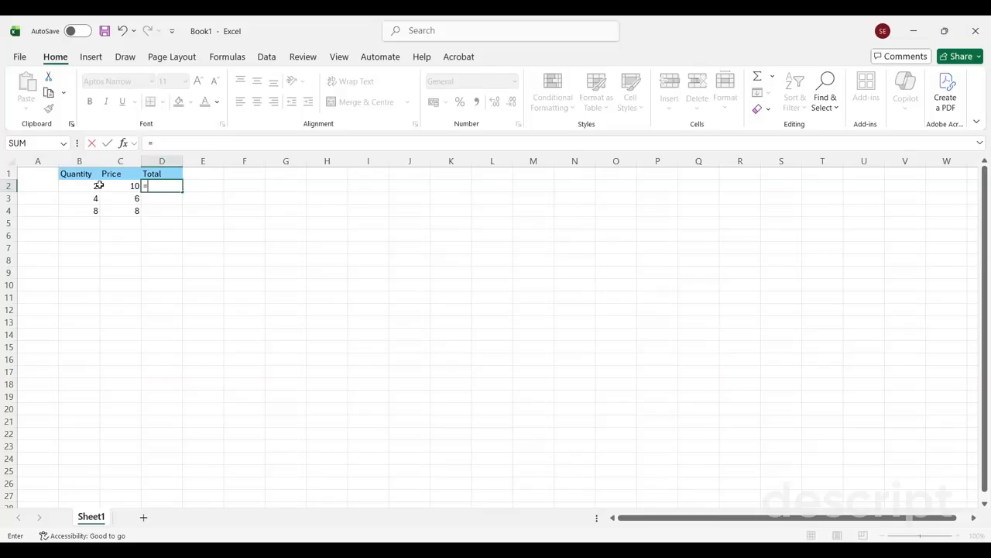
{"action": "left_click", "coordinate": [92, 186]}
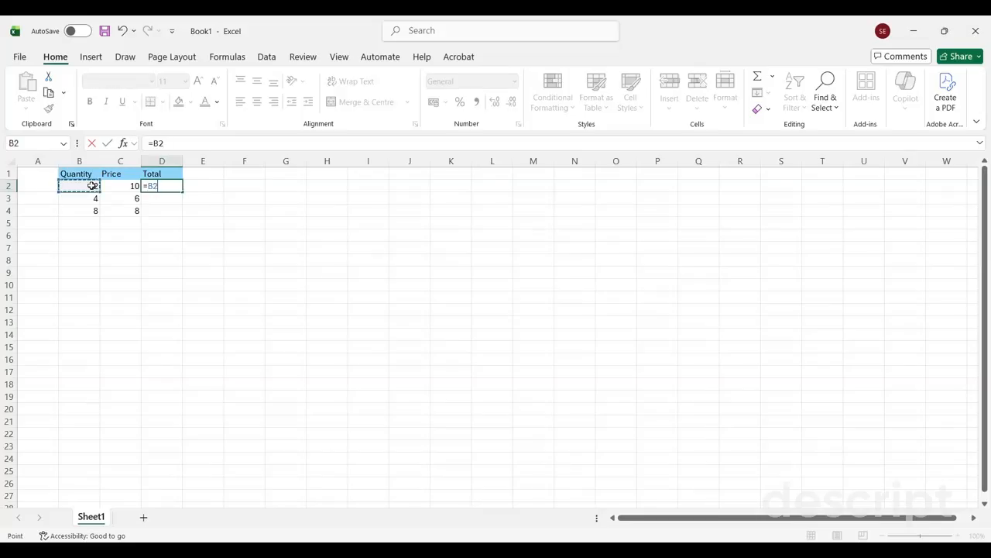
{"action": "type", "text": "*"}
{"action": "left_click", "coordinate": [118, 186]}
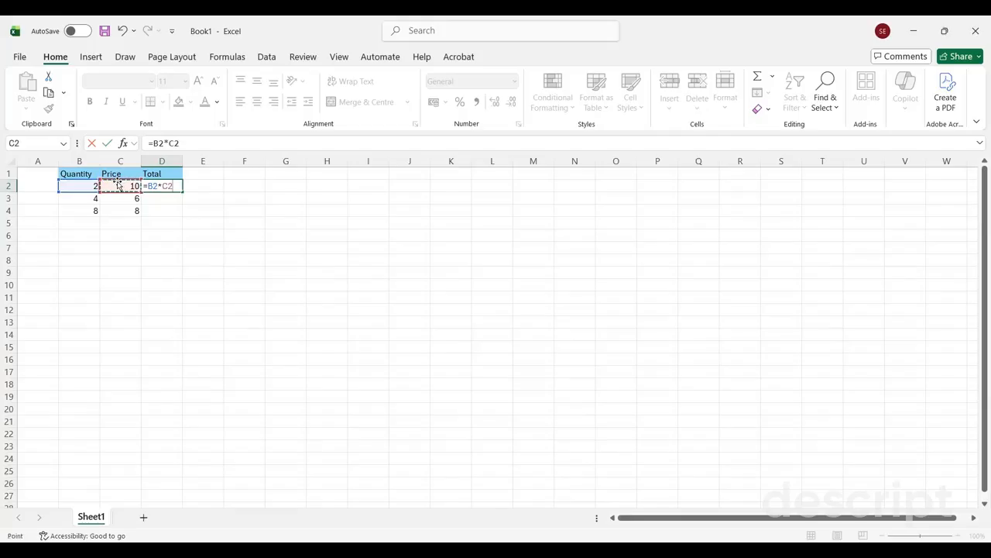
{"action": "key", "text": "Return"}
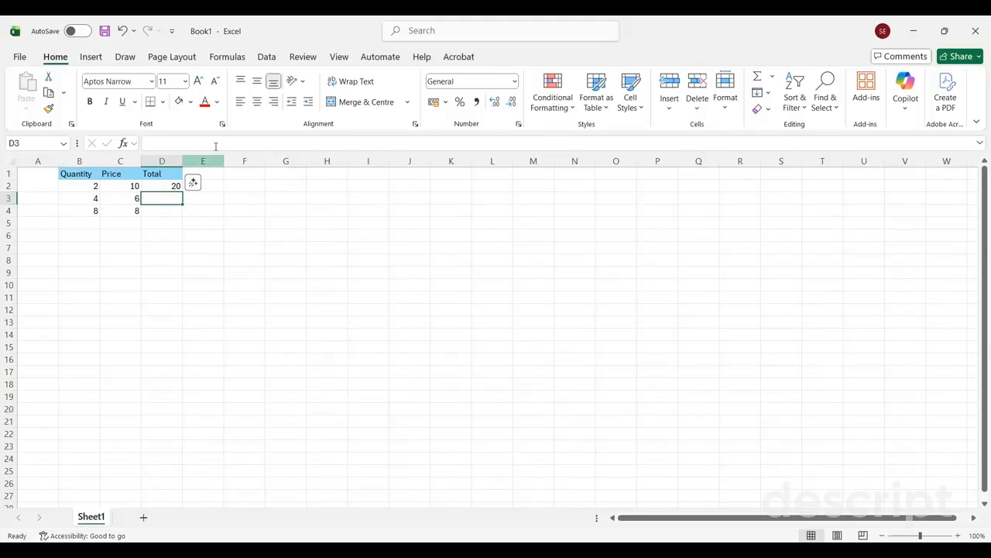
Step: Fill the quantity-times-price formula from D2 down through D4
{"action": "left_click", "coordinate": [168, 188]}
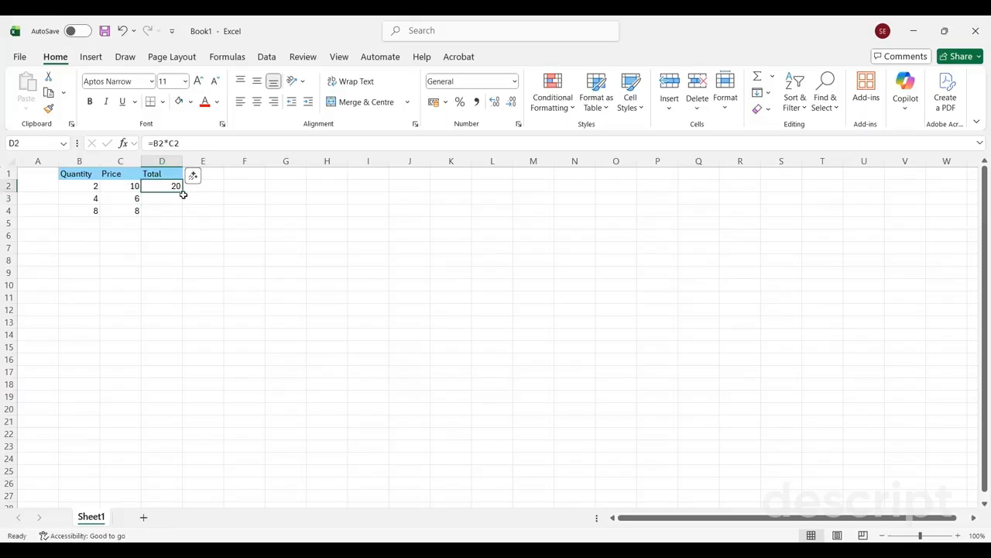
{"action": "left_click_drag", "start_coordinate": [183, 194], "coordinate": [183, 218]}
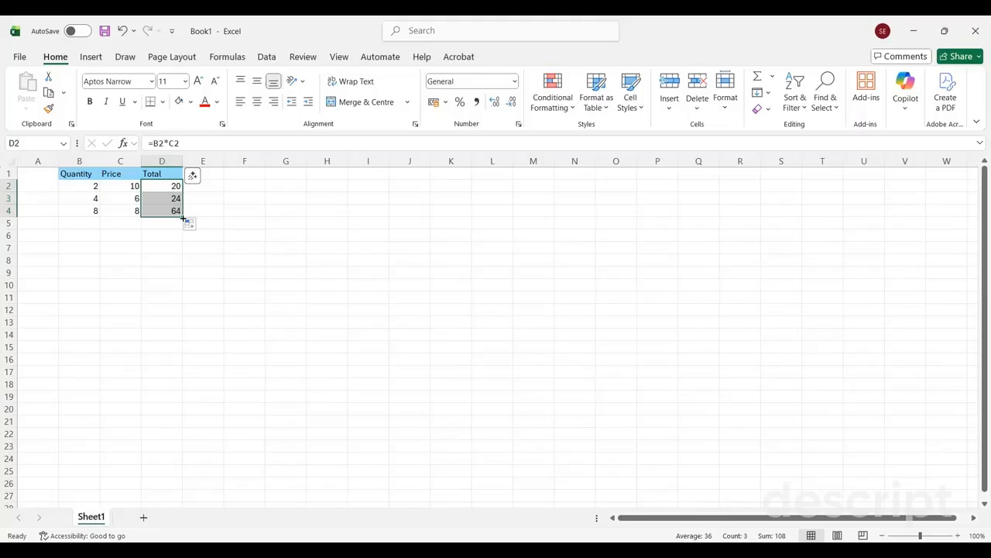
{"action": "left_click", "coordinate": [161, 190]}
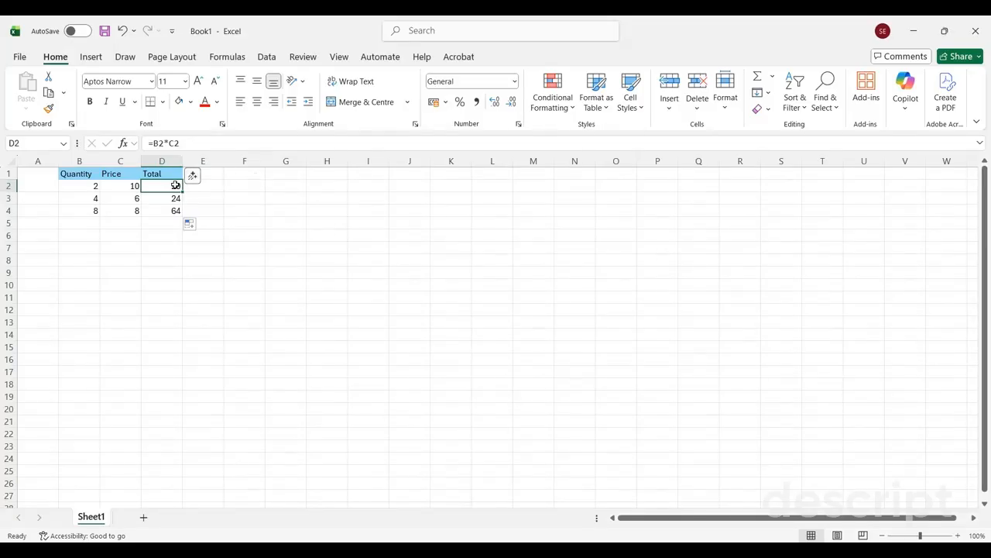
Step: Enter 10% in cell E1, beside the Total header
{"action": "left_click", "coordinate": [207, 174]}
{"action": "type", "text": "10%"}
{"action": "key", "text": "Return"}
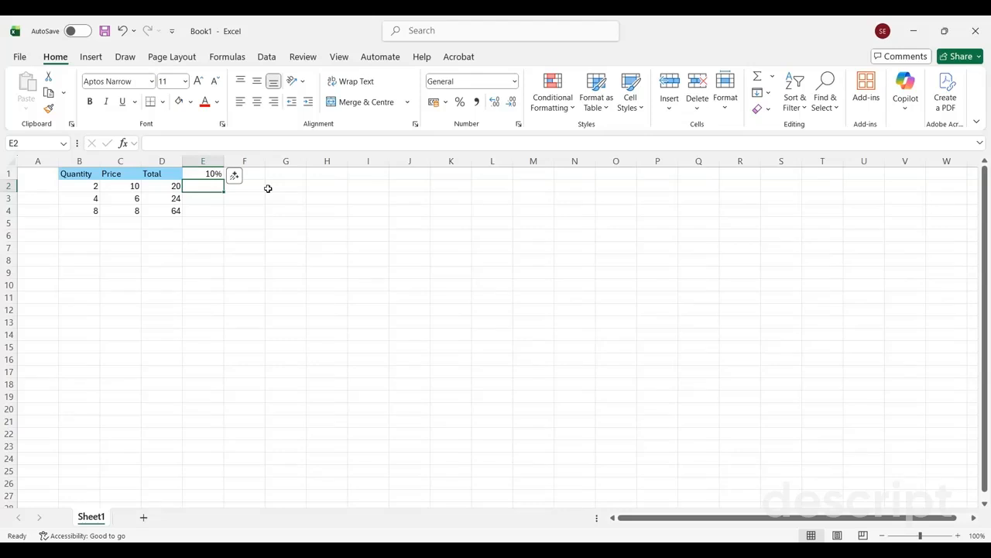
Step: Replace the formula in D2 with =C2*E1 to multiply the first price by the percentage
{"action": "left_click", "coordinate": [160, 188]}
{"action": "type", "text": "="}
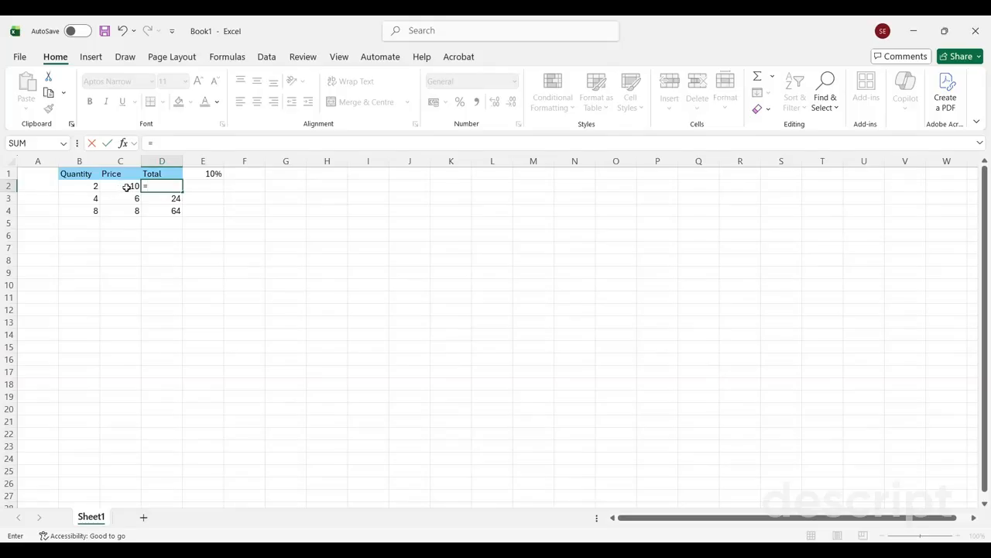
{"action": "left_click", "coordinate": [127, 187]}
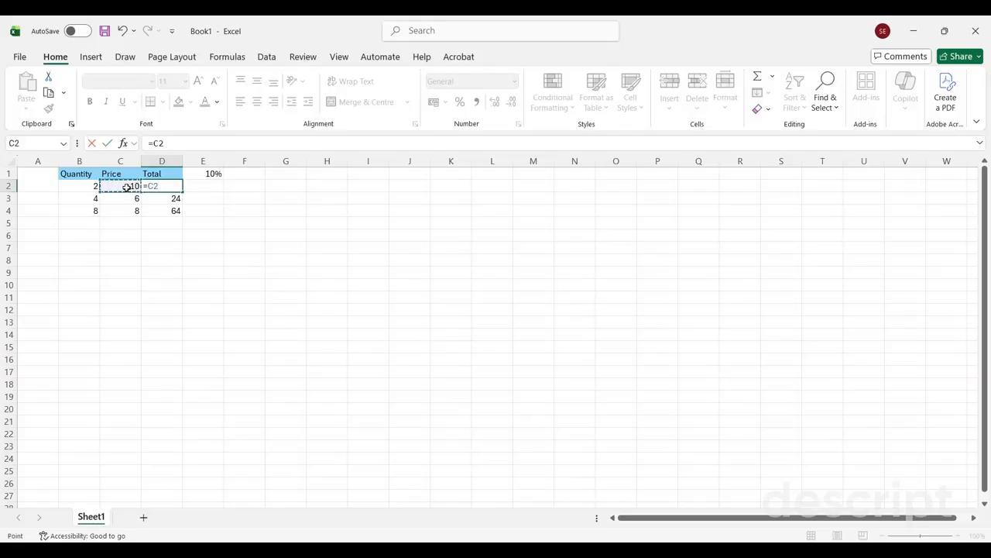
{"action": "type", "text": "*"}
{"action": "left_click", "coordinate": [203, 172]}
{"action": "key", "text": "Return"}
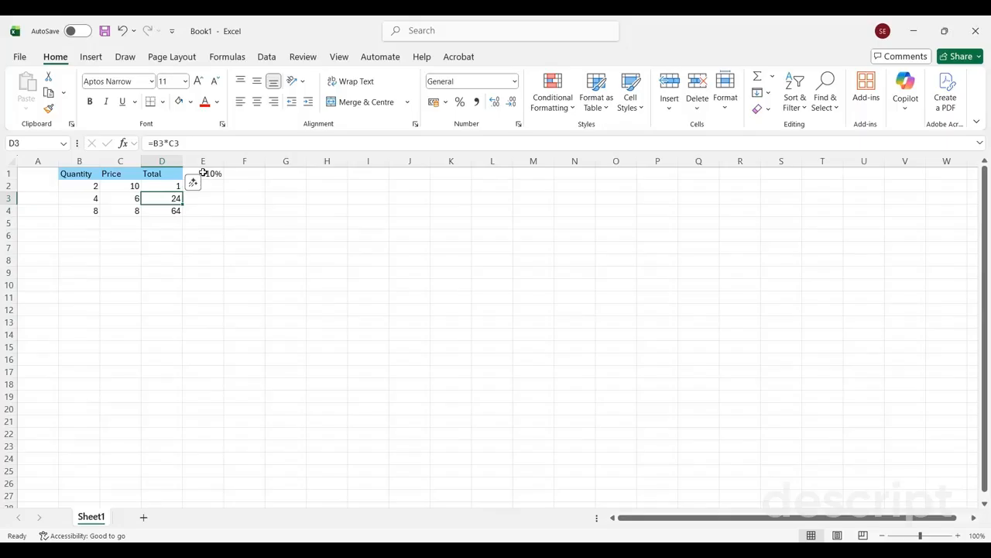
Step: Fill the relative-reference formula from D2 down through D4 and open the copy in D3 to inspect its references
{"action": "left_click", "coordinate": [169, 183]}
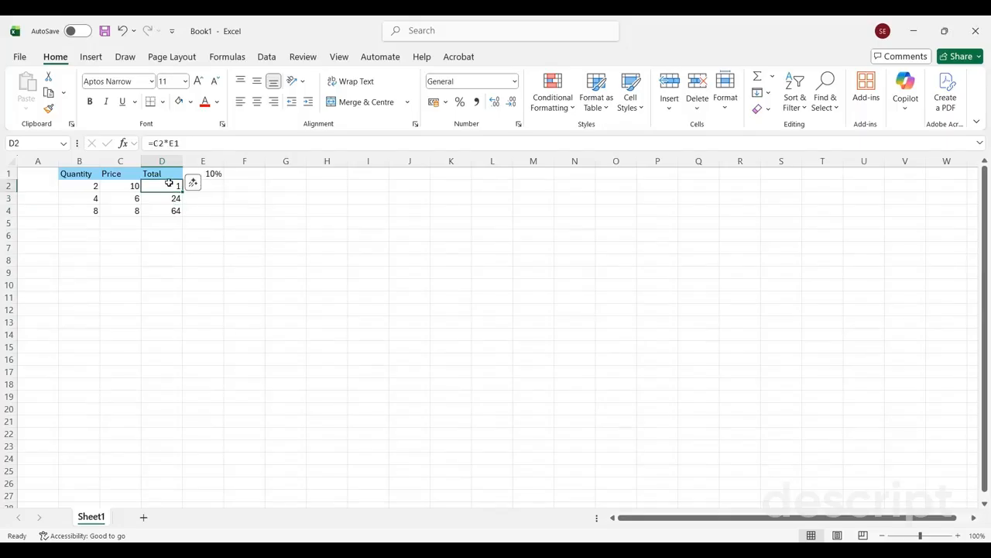
{"action": "left_click_drag", "start_coordinate": [183, 191], "coordinate": [184, 213]}
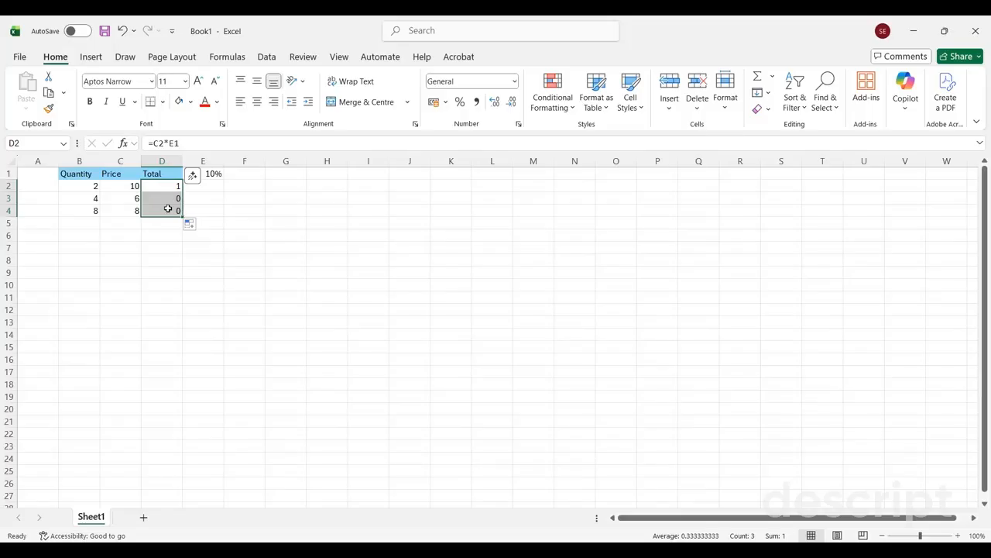
{"action": "left_click", "coordinate": [168, 198]}
{"action": "double_click", "coordinate": [168, 198]}
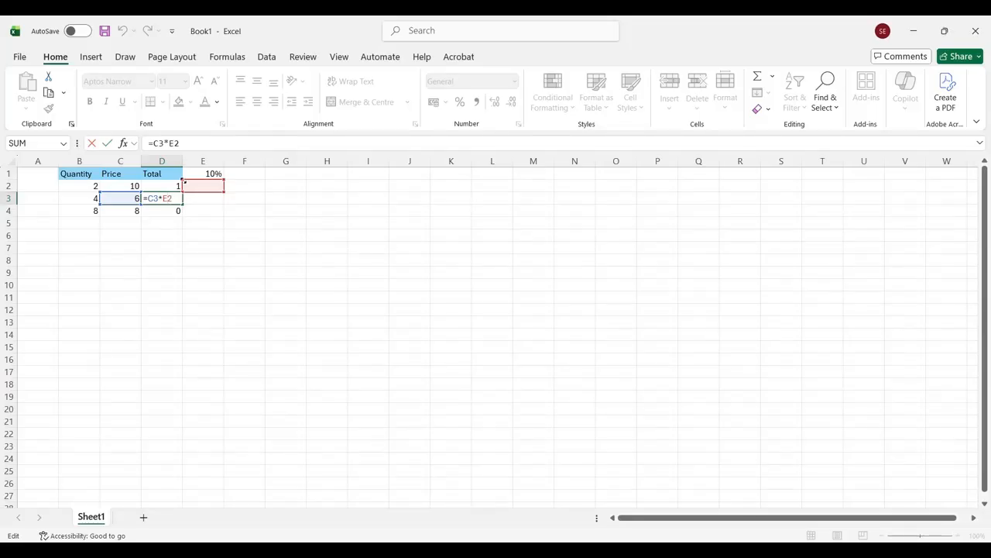
Step: Make the percentage reference in D2 absolute so the formula reads =C2*$E$1
{"action": "double_click", "coordinate": [165, 189]}
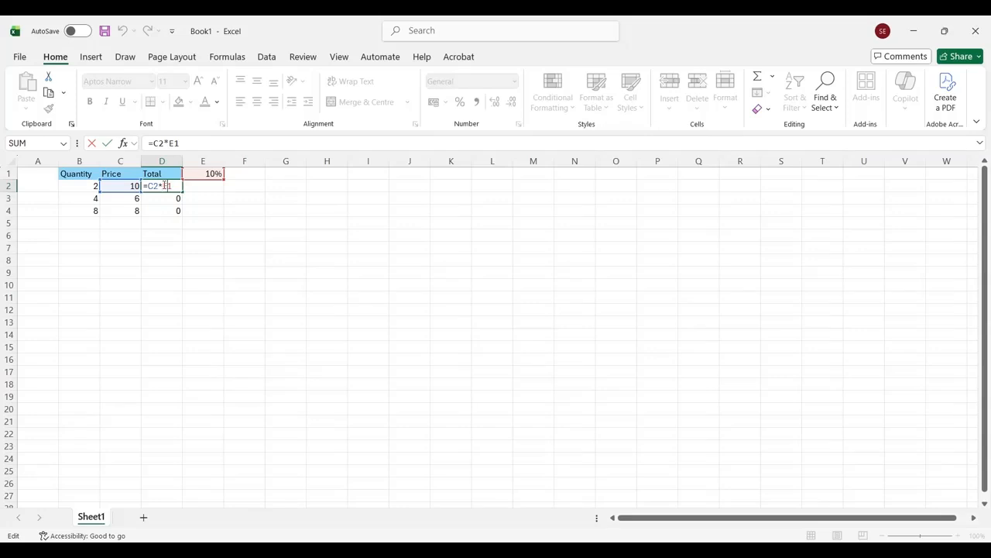
{"action": "key", "text": "F4"}
{"action": "key", "text": "F4"}
{"action": "key", "text": "F4"}
{"action": "type", "text": "$"}
{"action": "key", "text": "Return"}
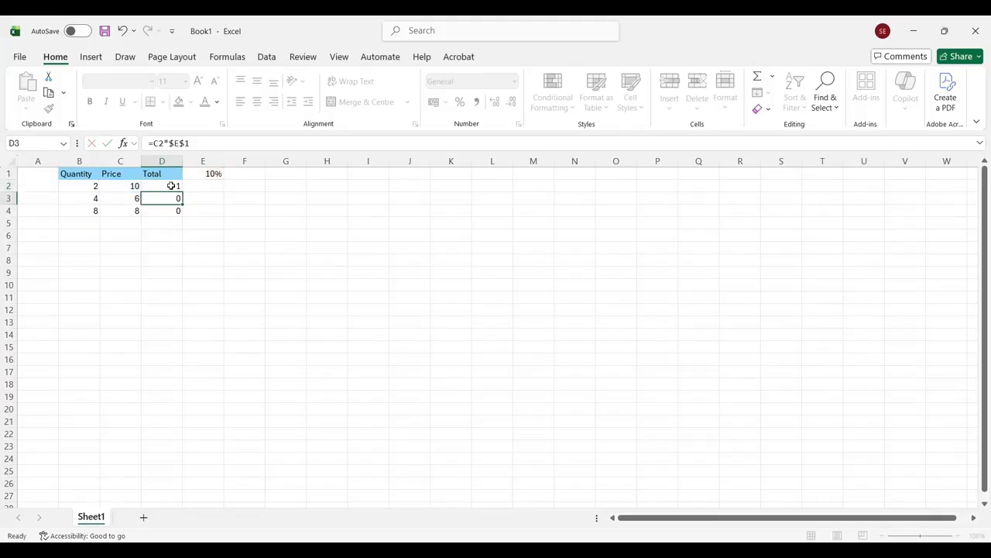
Step: Fill the absolute-reference formula from D2 down through D4 and deselect the range
{"action": "left_click", "coordinate": [175, 186]}
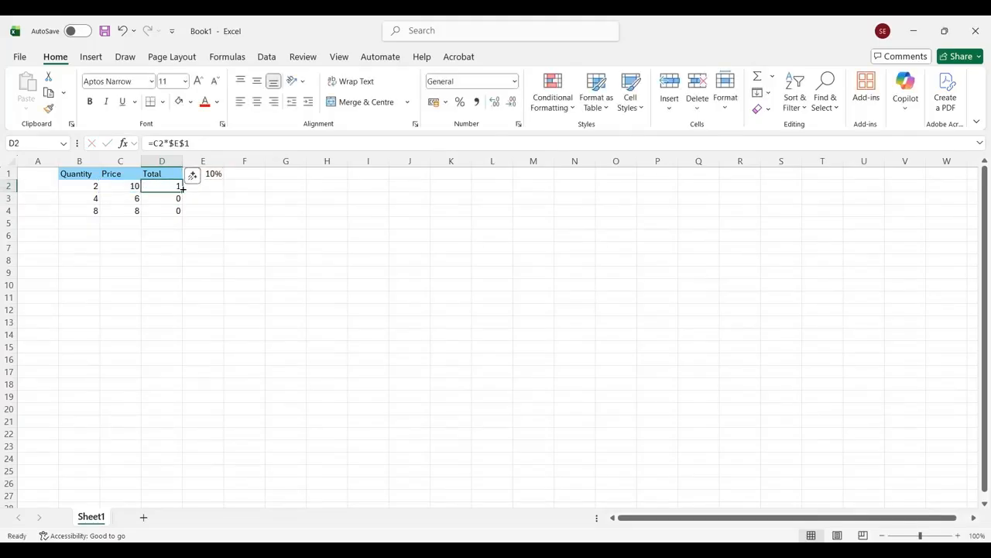
{"action": "left_click_drag", "start_coordinate": [183, 188], "coordinate": [183, 215]}
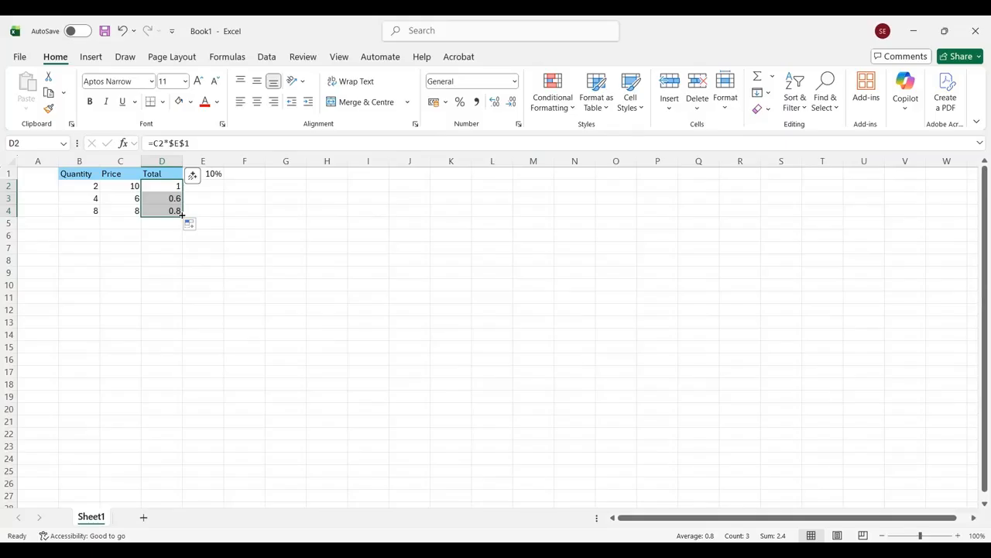
{"action": "left_click", "coordinate": [182, 215]}
{"action": "left_click", "coordinate": [257, 230]}
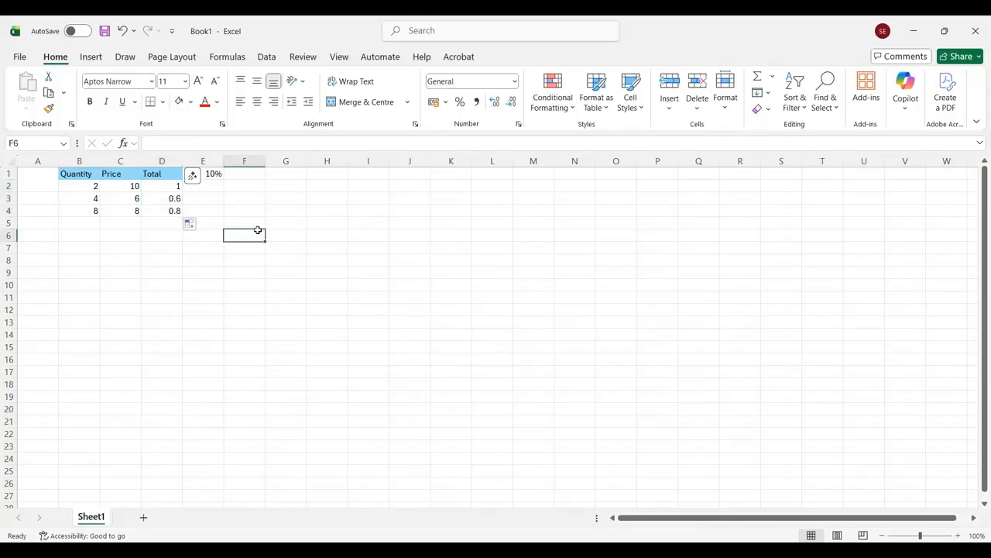